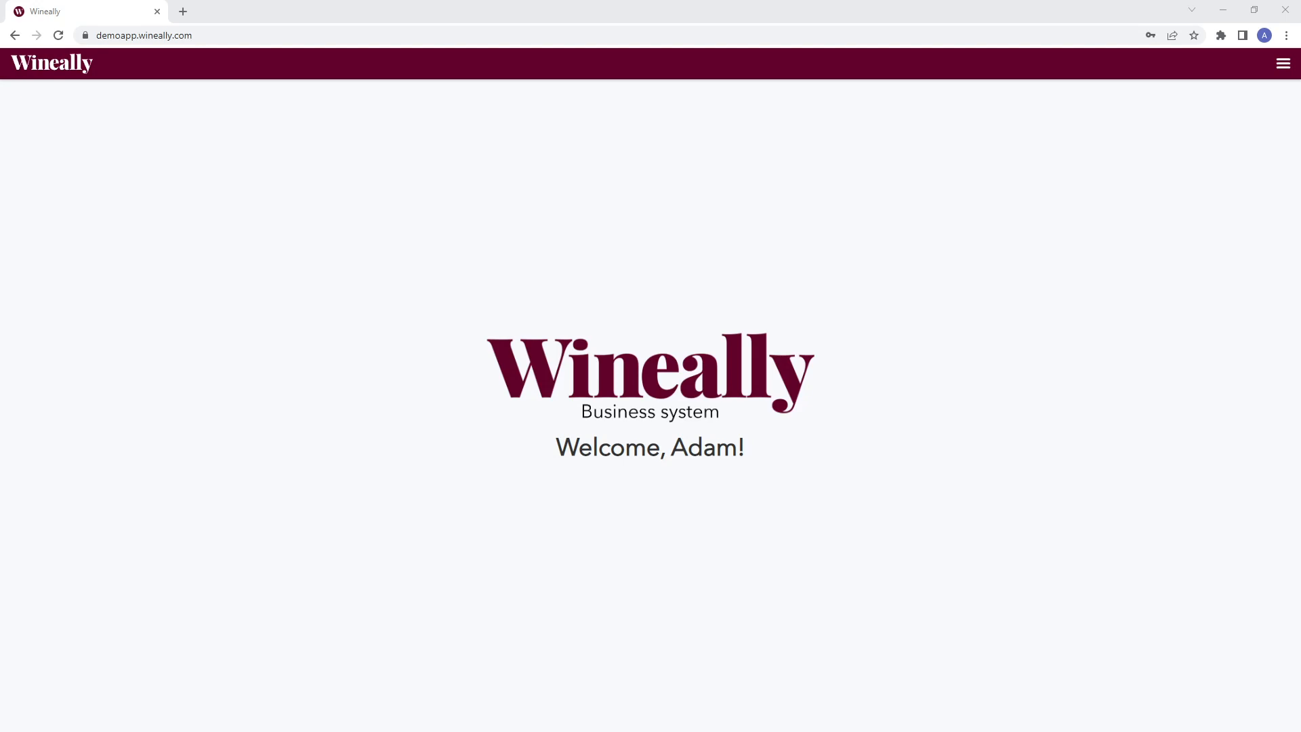
- Open the Dishes page from the main menu
click(1284, 63)
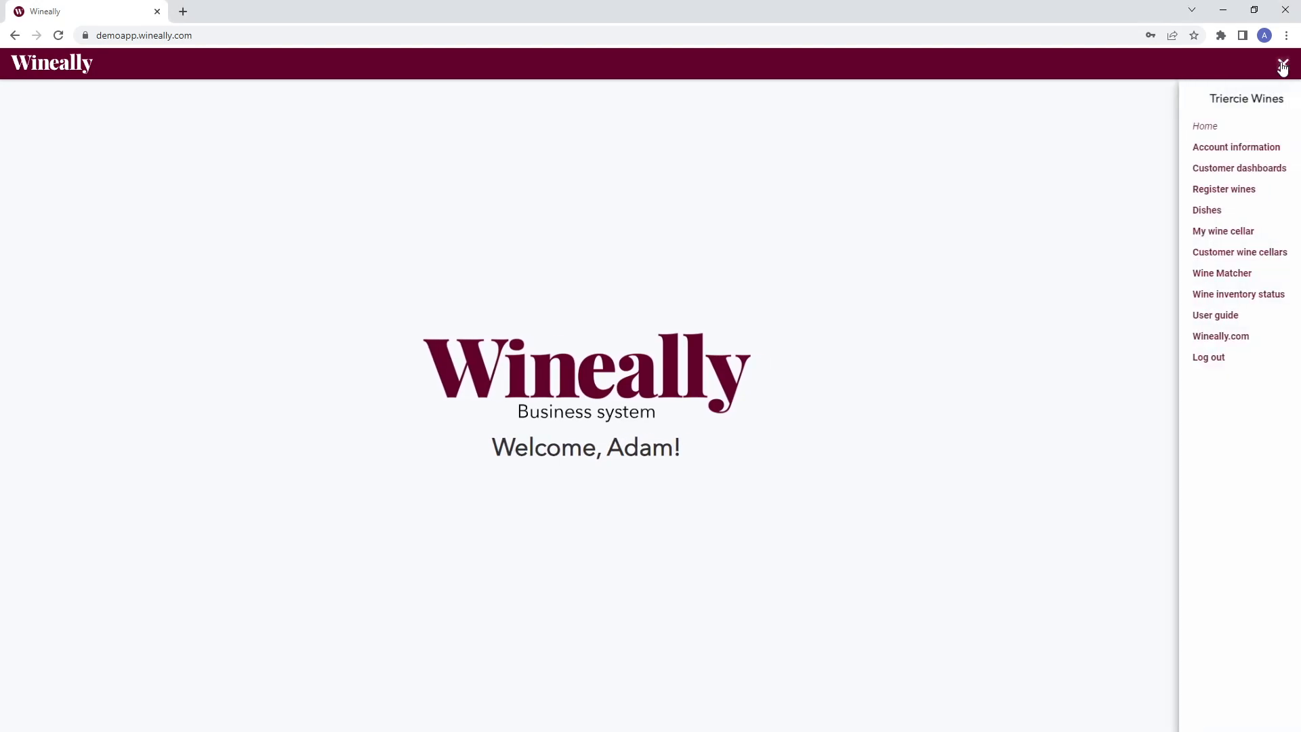
click(1196, 214)
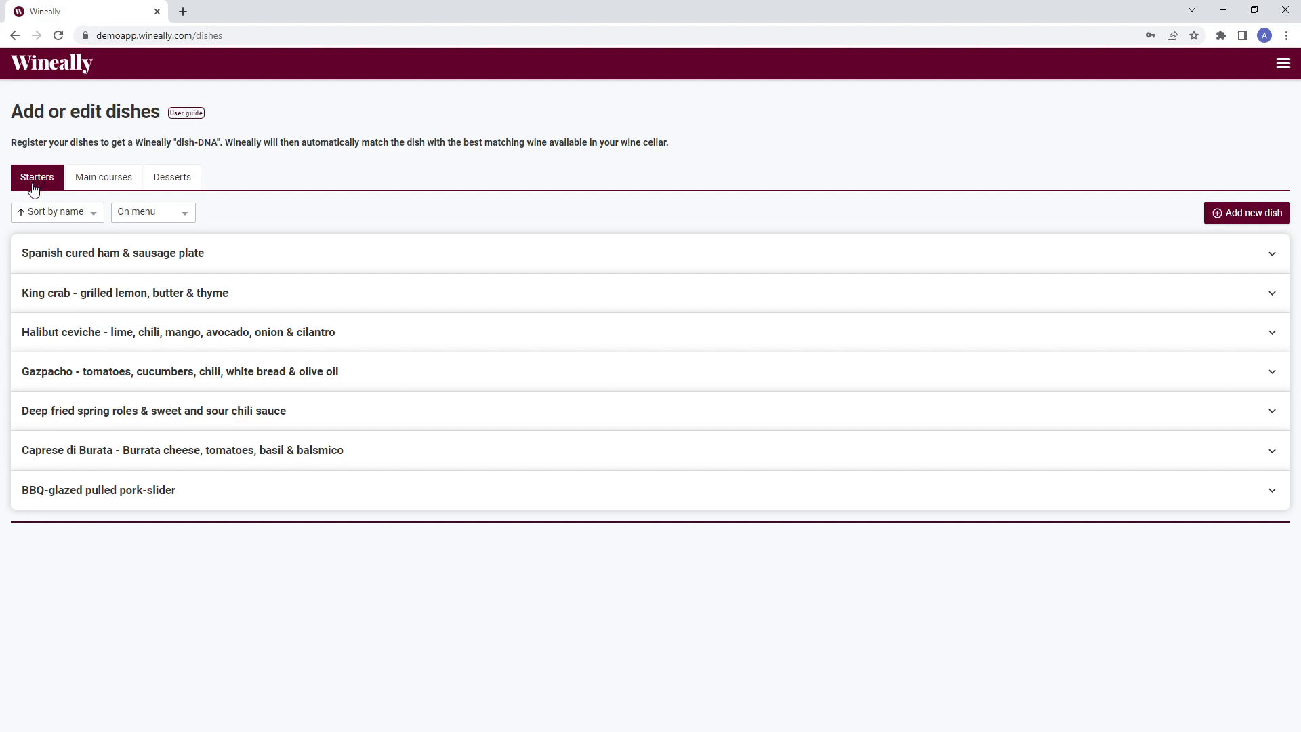
- Browse the Starters, Main courses and Desserts tabs and the sort and menu filter options
click(110, 193)
click(164, 190)
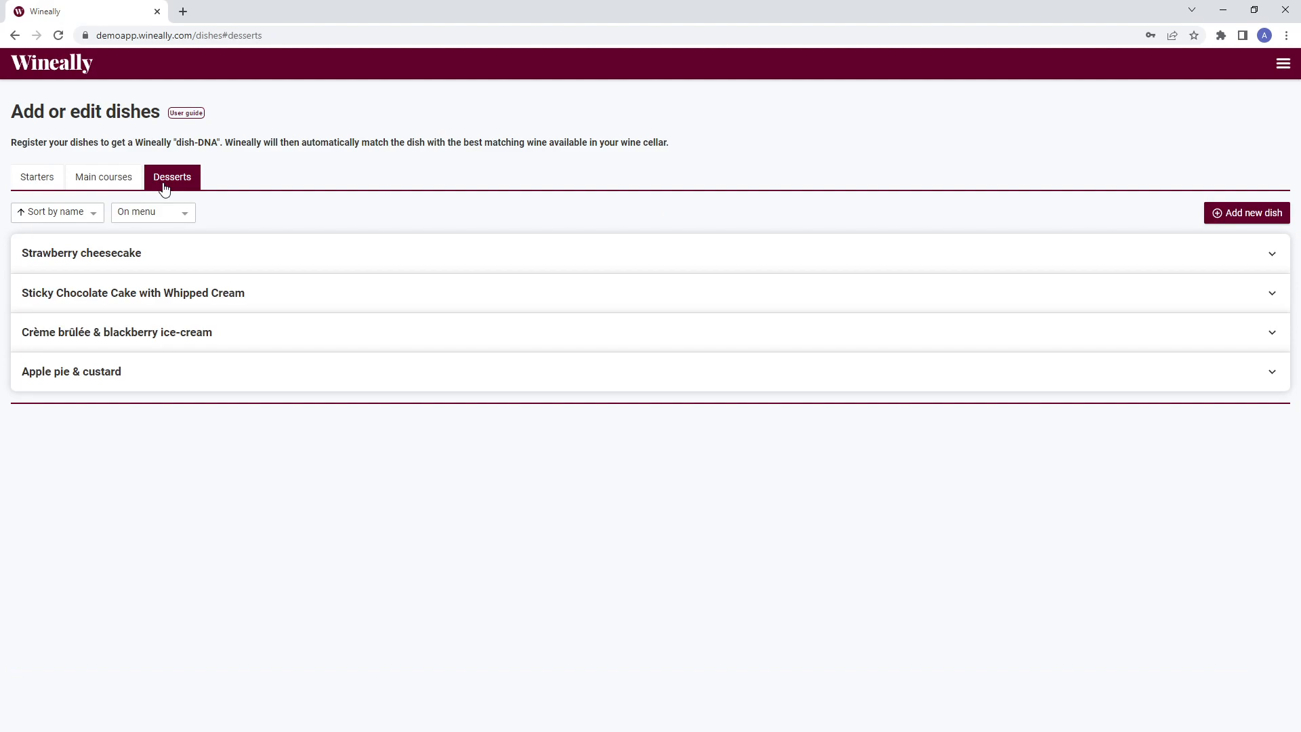
click(45, 190)
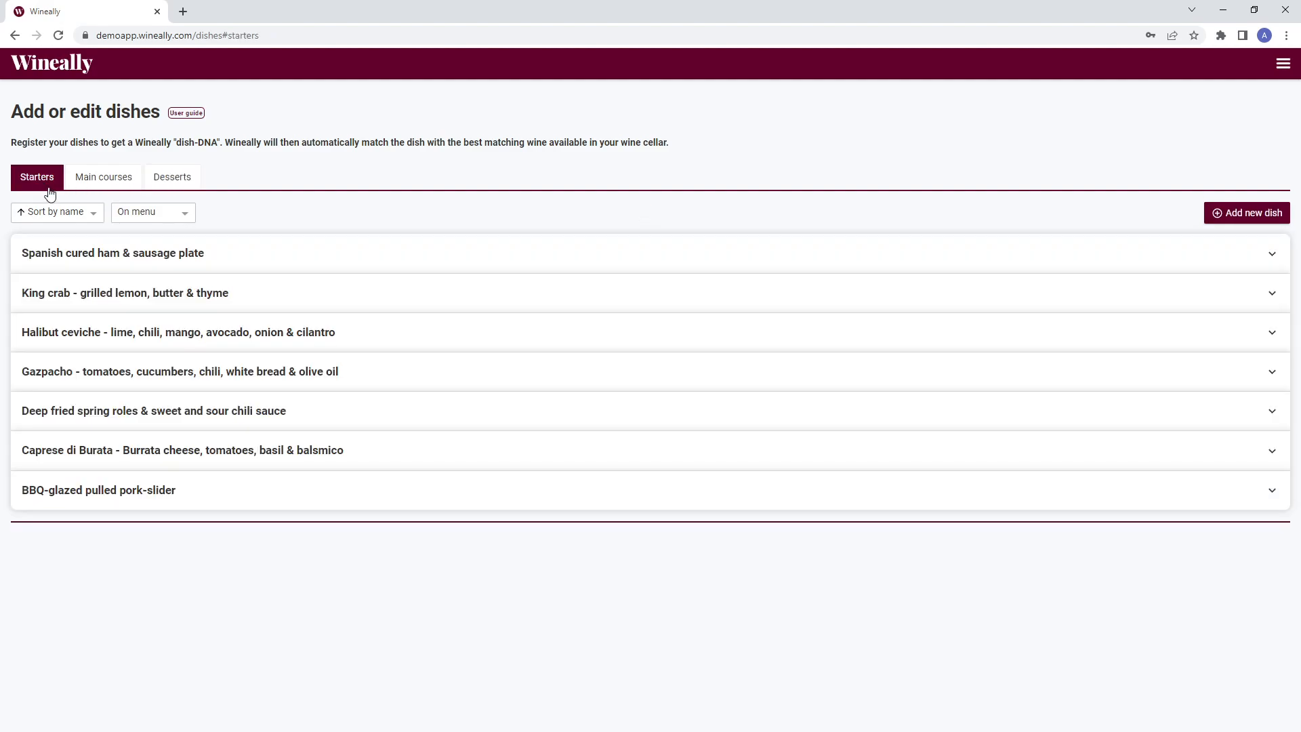
click(92, 215)
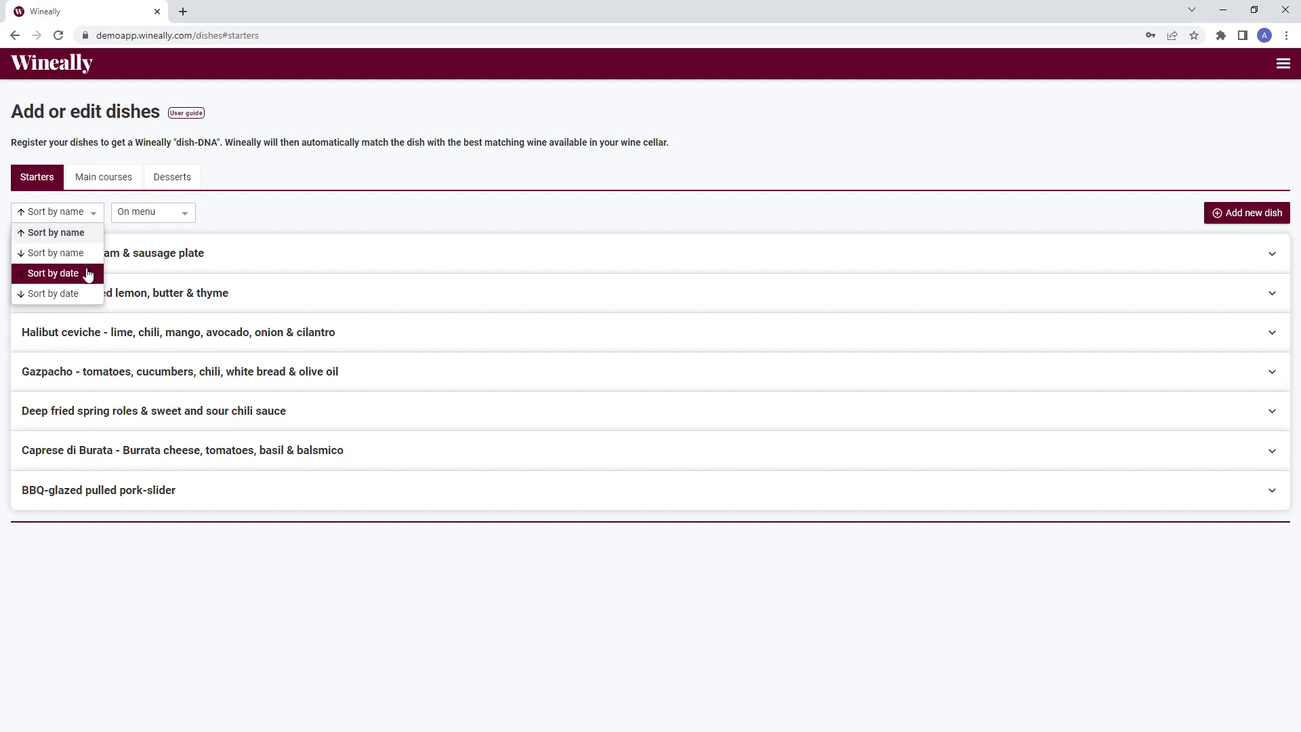
click(94, 217)
click(190, 222)
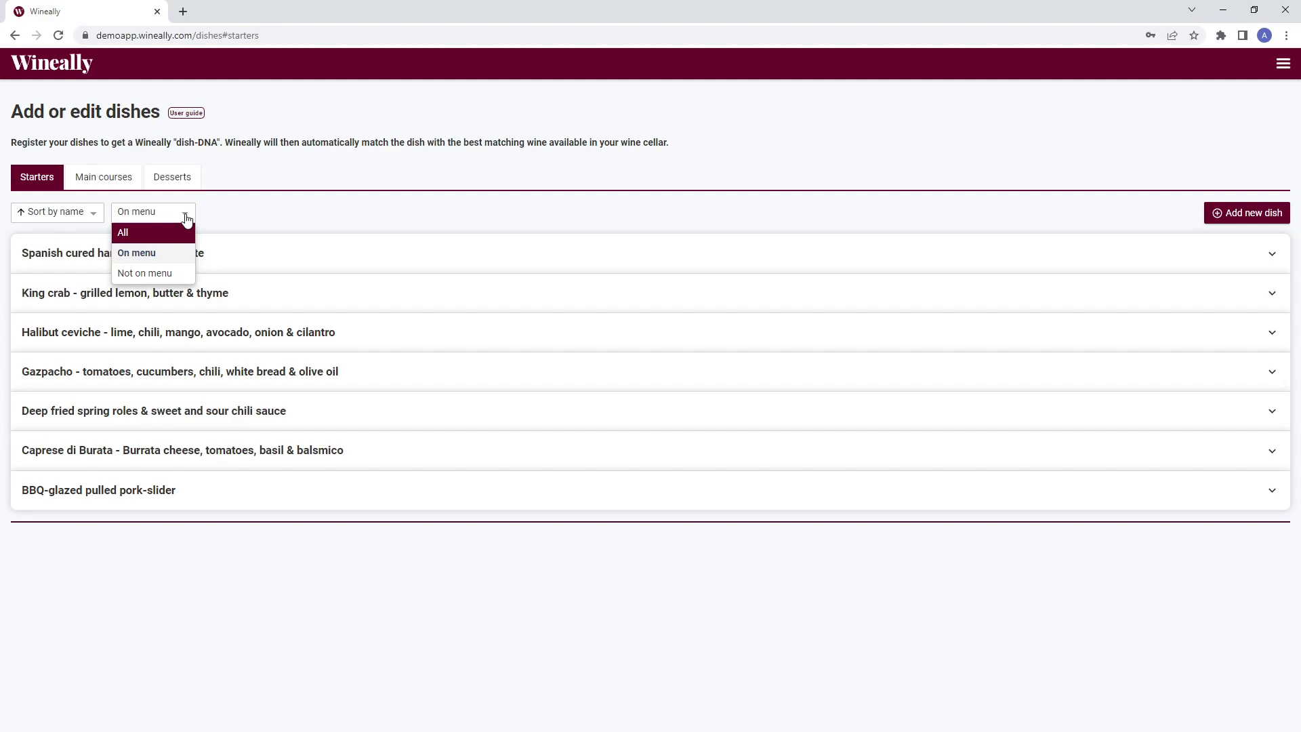
click(187, 219)
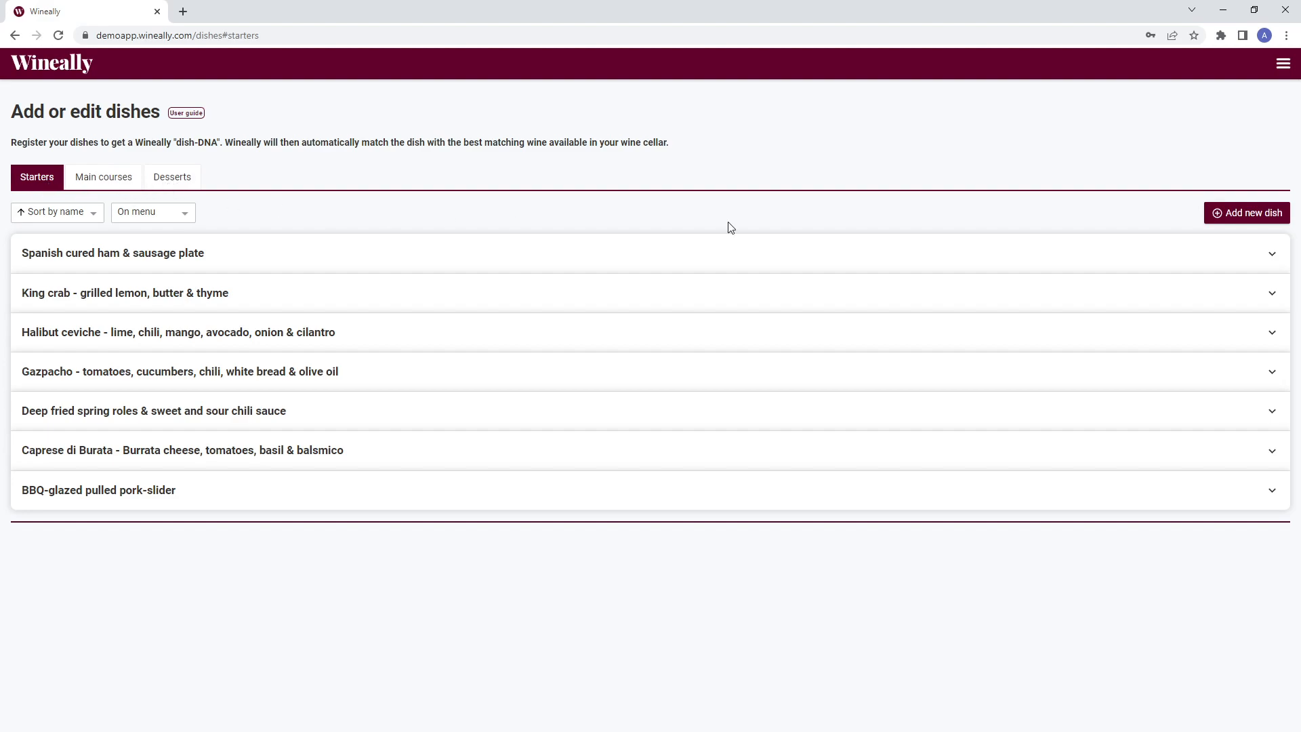
- Add a new starter dish and paste the name 'Beef Carpaccio, Arugula , Pine nuts & Balsamic reduction'
click(1262, 216)
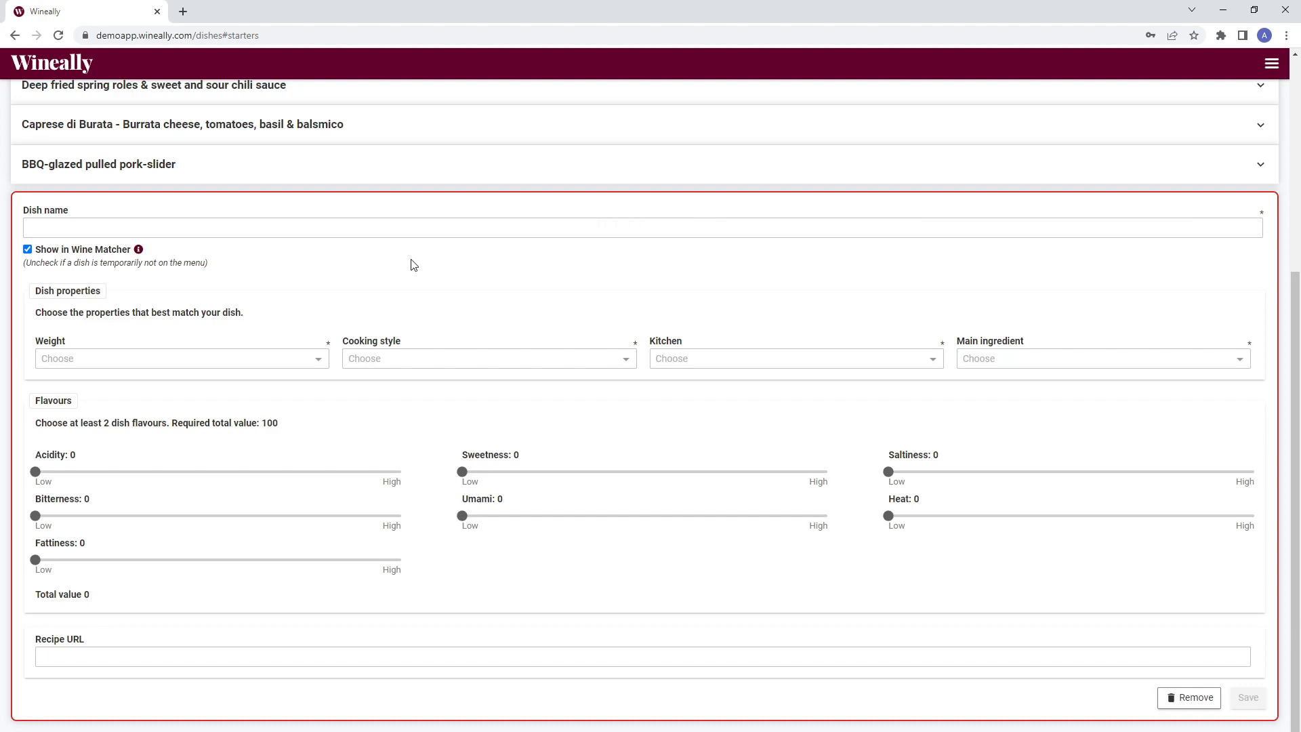
click(334, 231)
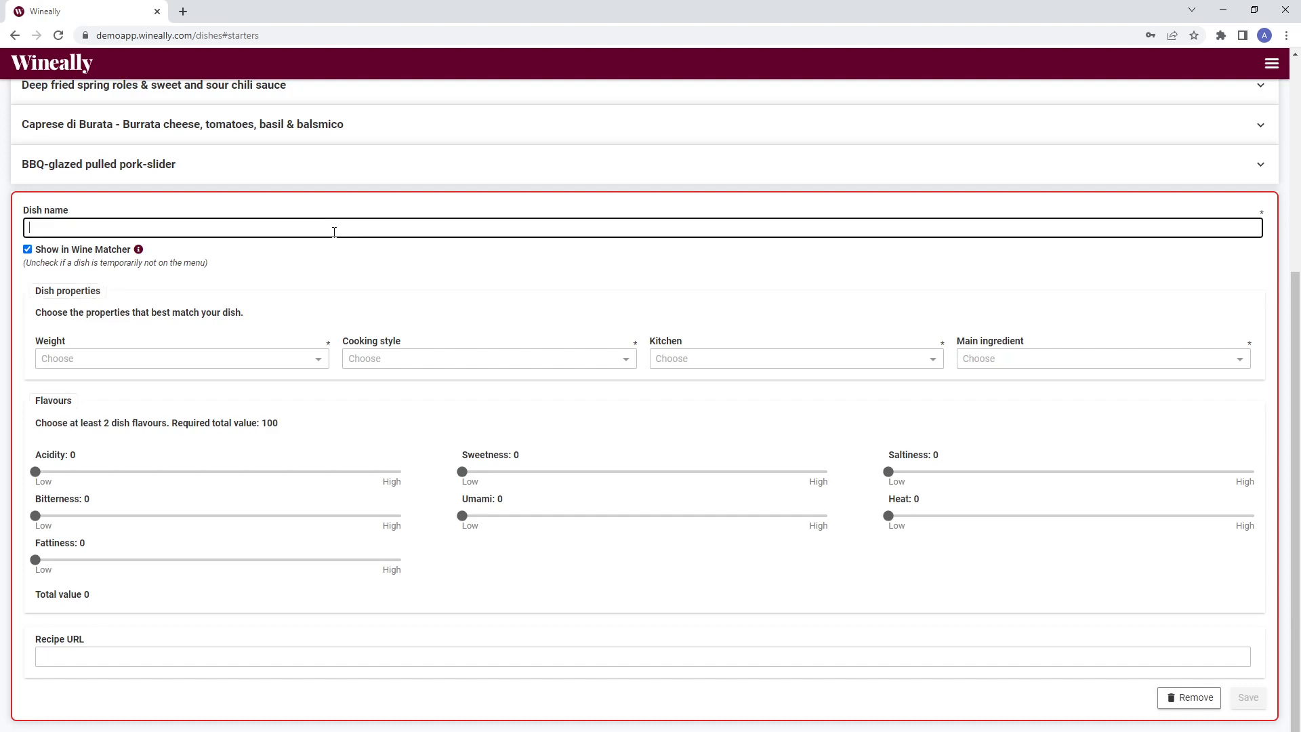
text(Beef Carpaccio, Arugula  , Pine nuts & Balsamic reduction)
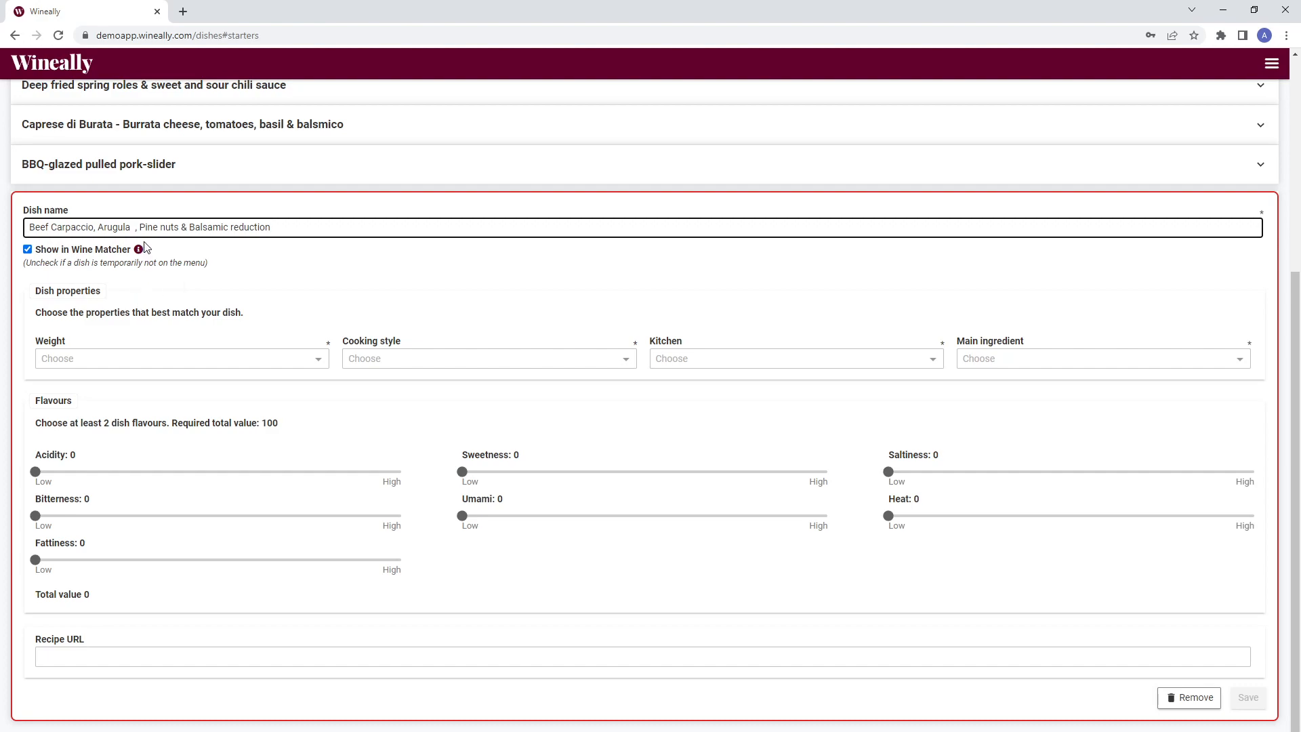
click(72, 254)
click(72, 254)
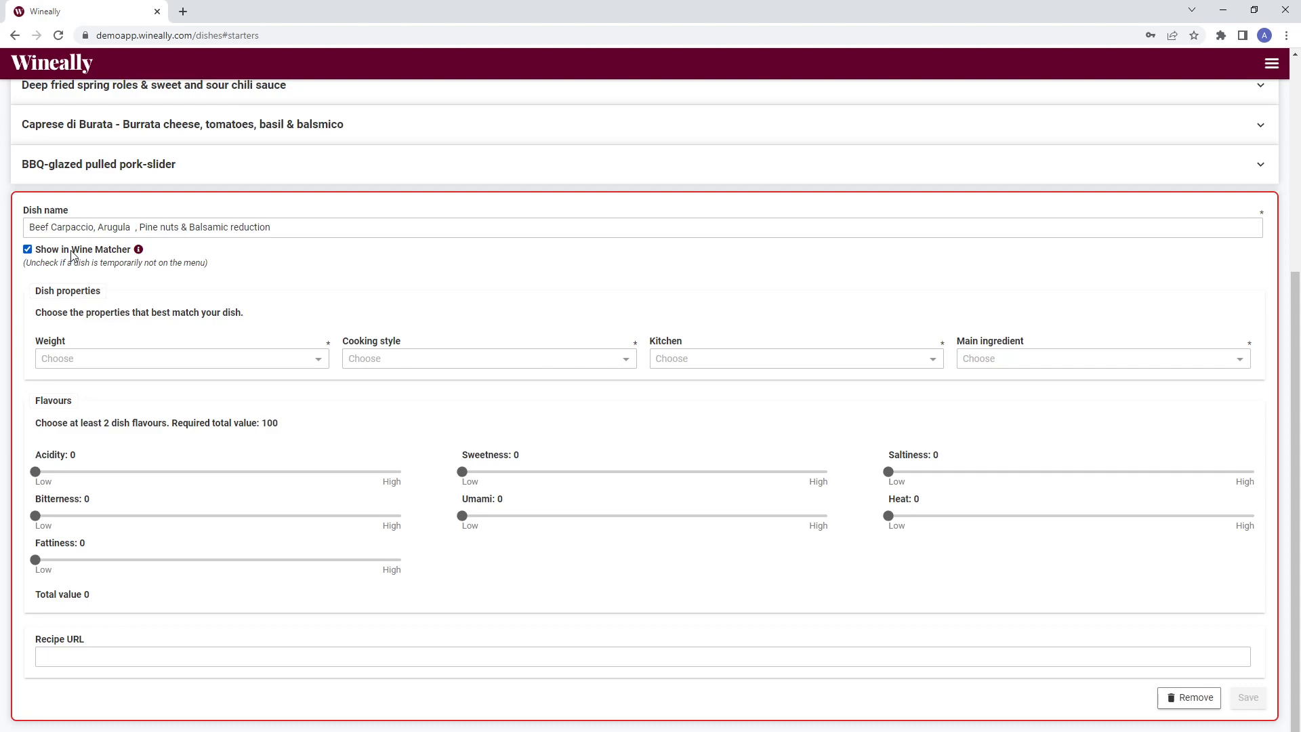
- Set the dish's Weight to Balanced and its Cooking style to Raw
scroll(72, 254, down, 1)
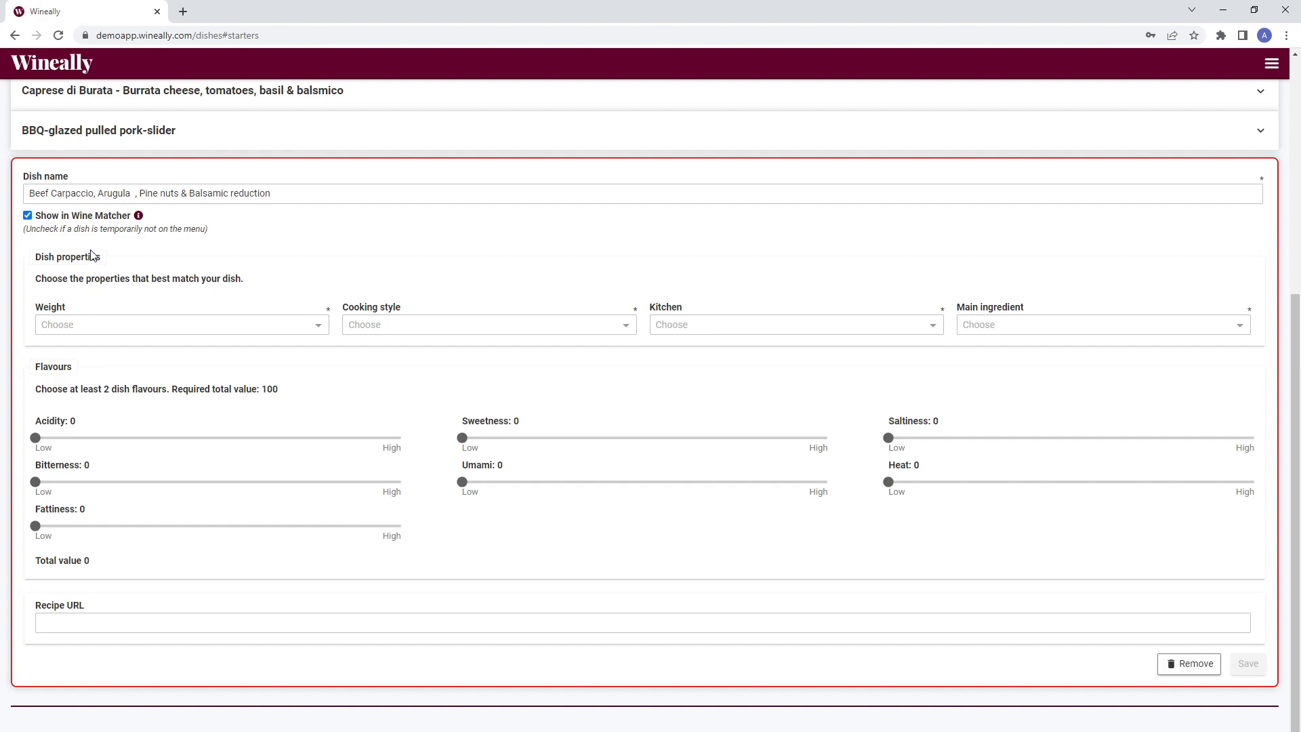
click(212, 338)
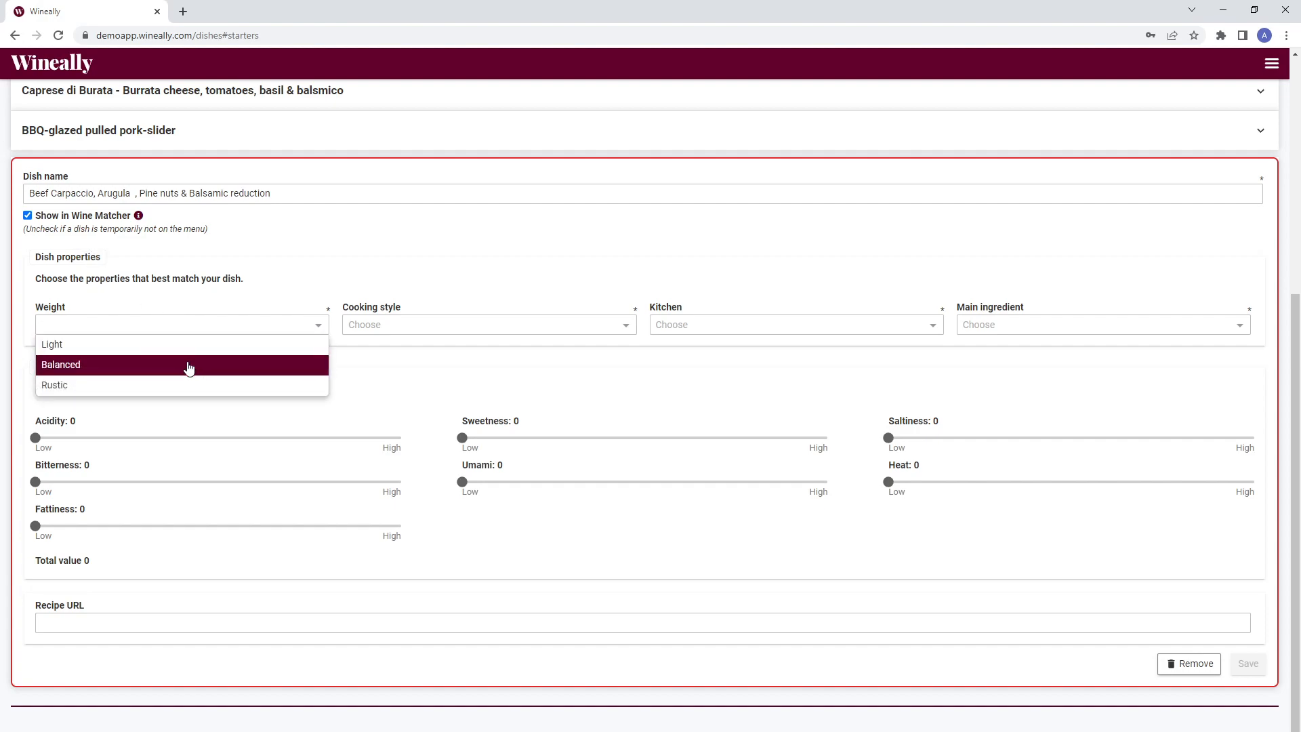
click(196, 366)
click(415, 330)
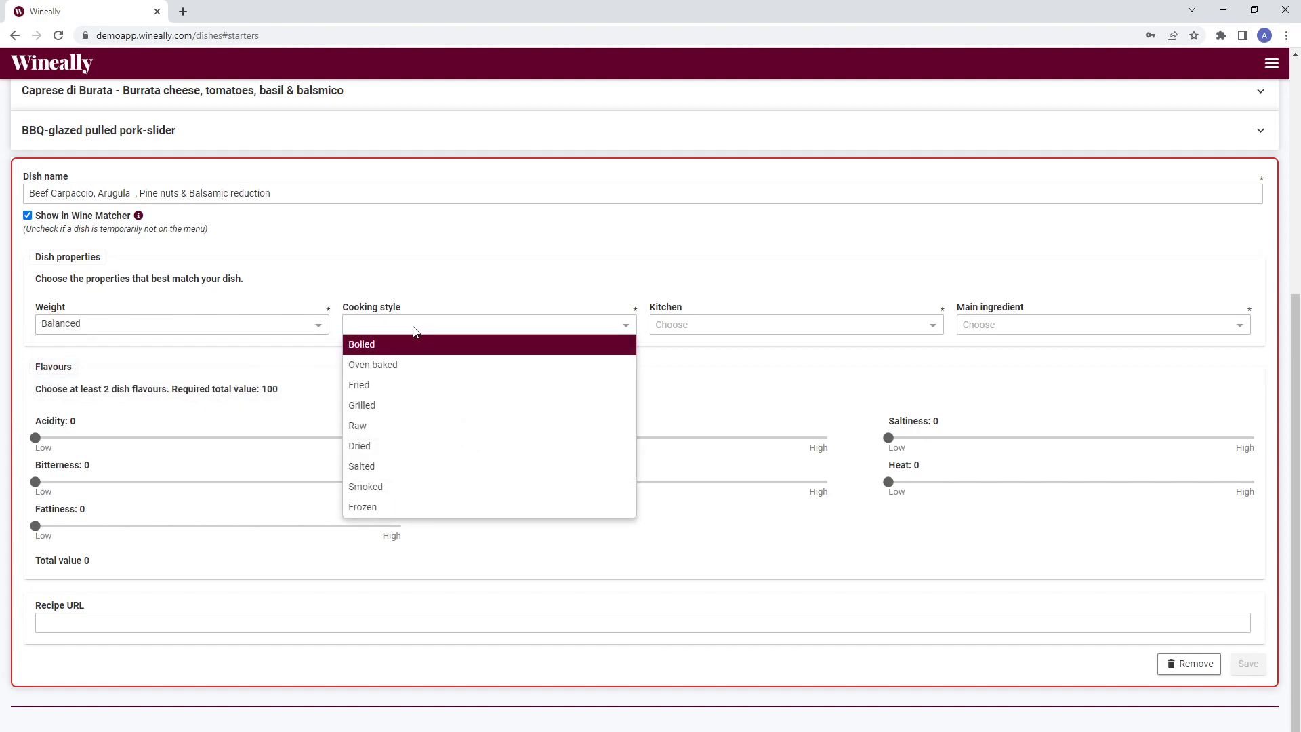
click(391, 433)
- Set the dish's Kitchen to Italian and its Main ingredient to Beef
click(761, 330)
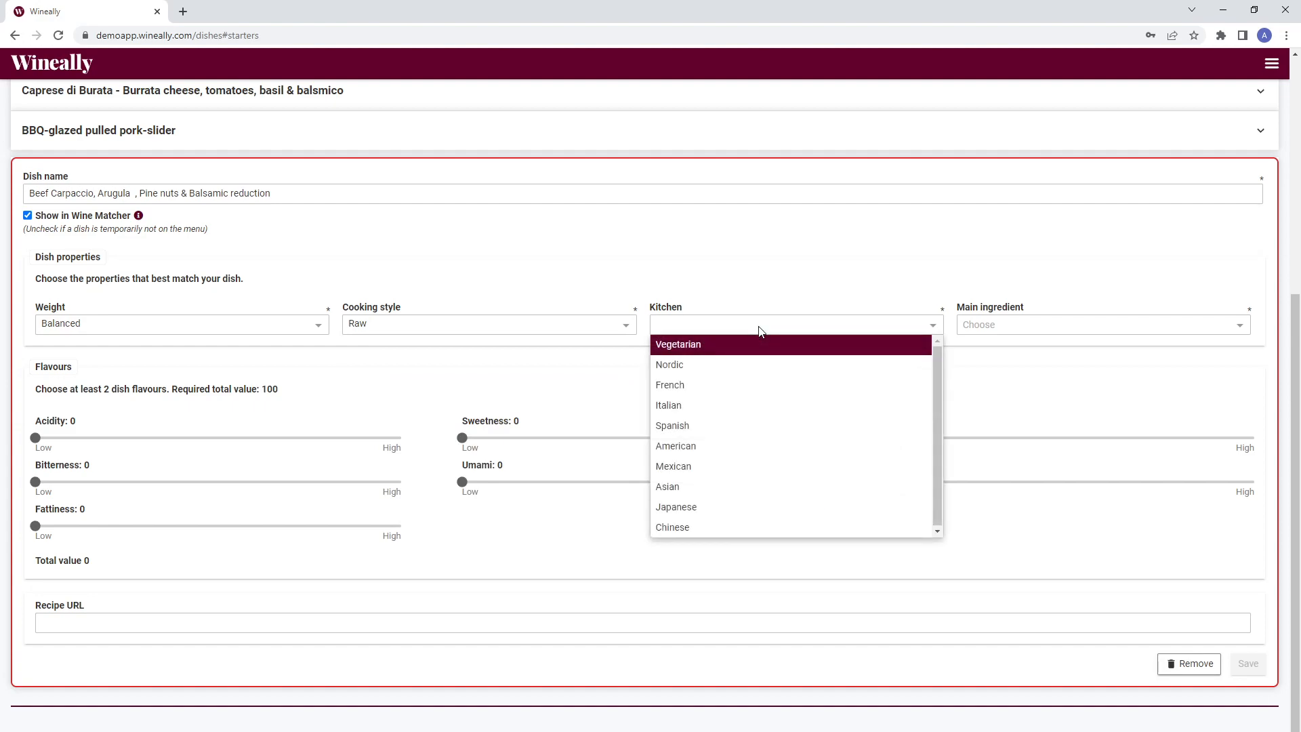
click(998, 331)
scroll(1023, 439, down, 2)
scroll(1023, 439, down, 1)
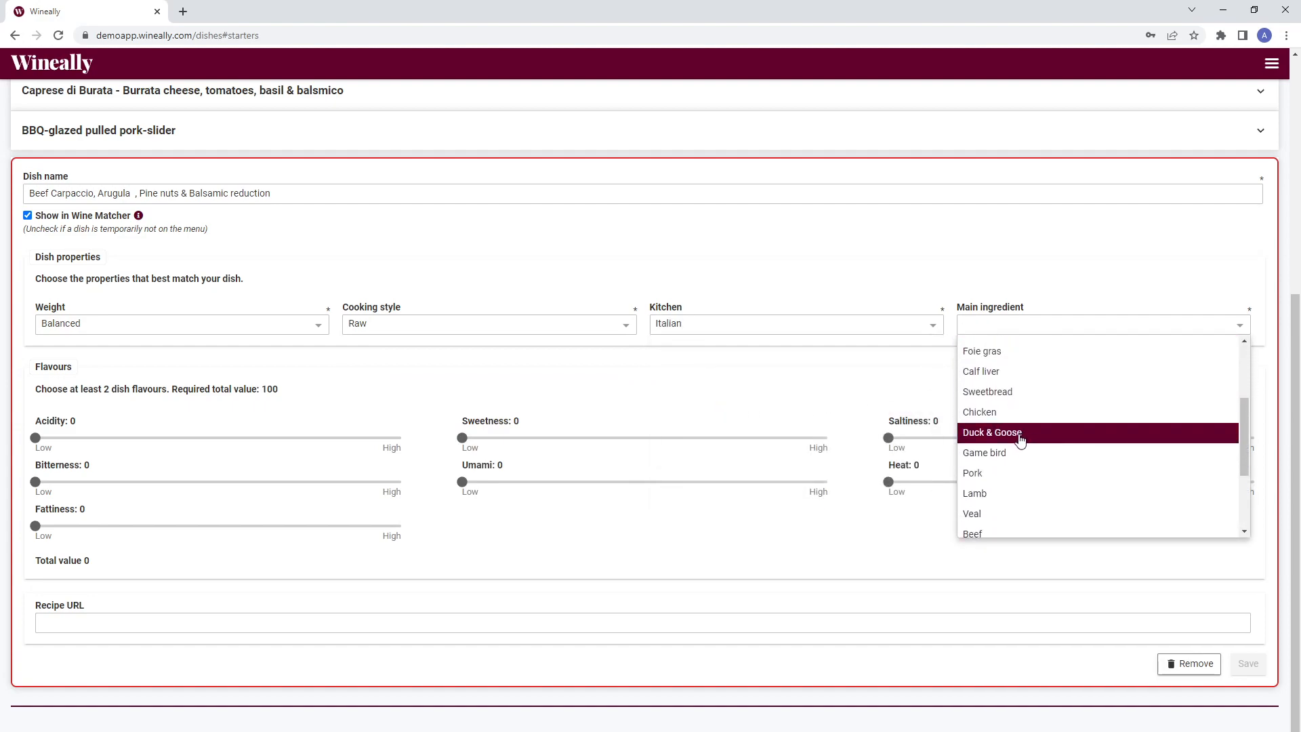
click(1004, 535)
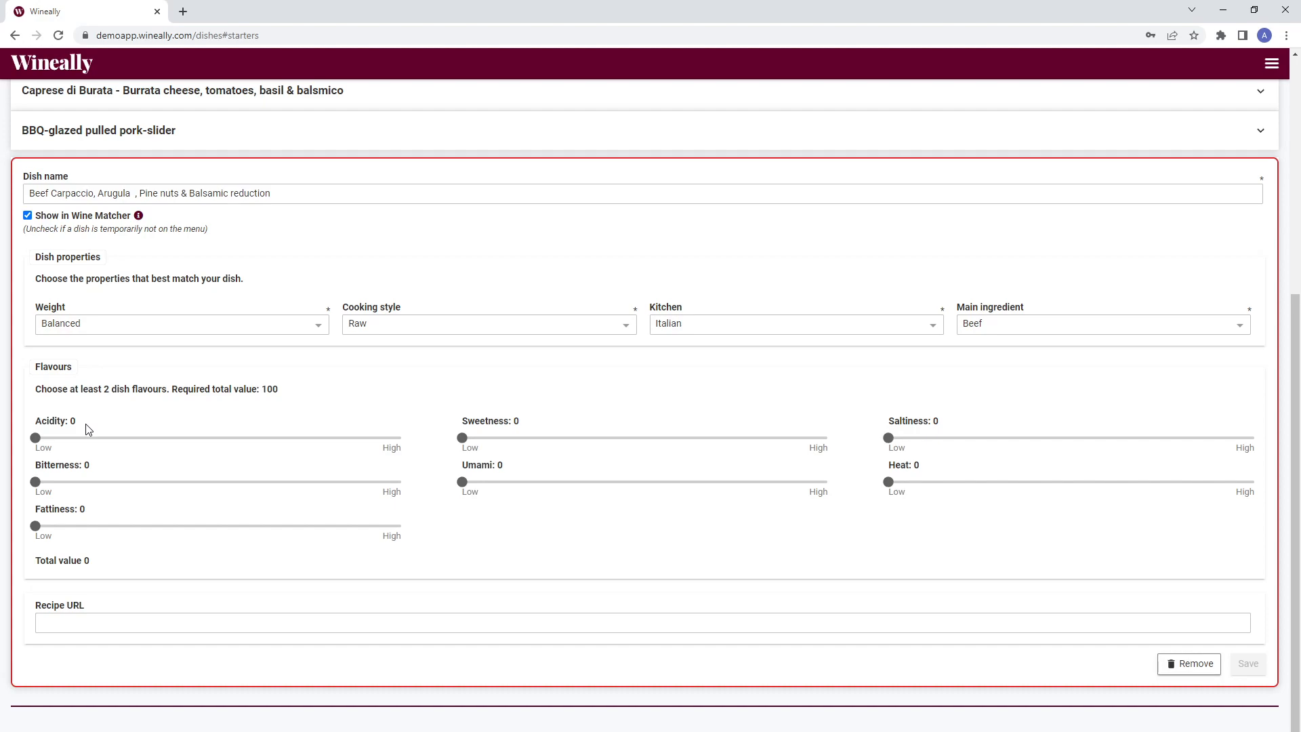
- Set the flavours to Acidity 19, Sweetness 9, Saltiness 15, Bitterness 21, Umami 18, Heat 5 and Fattiness 13
drag(35, 438, 105, 439)
key(Tab)
click(431, 443)
drag(462, 438, 499, 437)
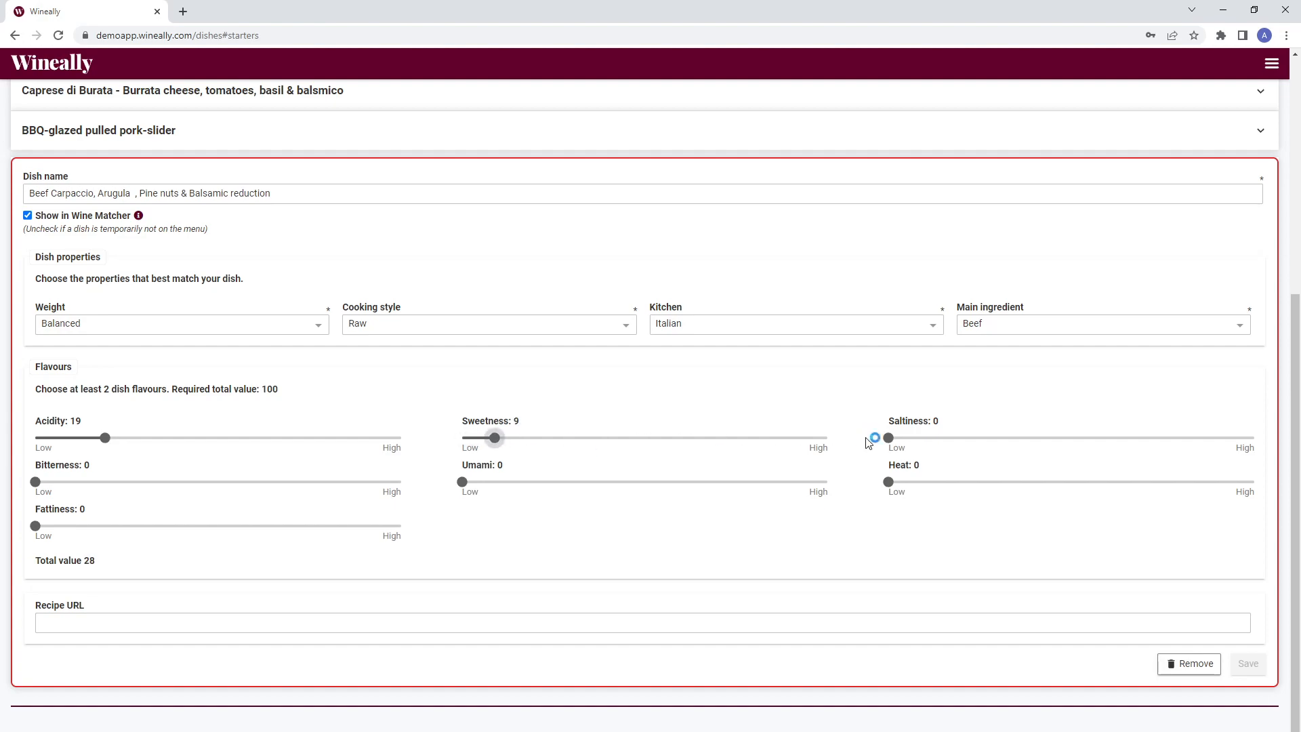
drag(889, 438, 943, 438)
drag(35, 482, 112, 482)
drag(461, 482, 528, 482)
drag(889, 482, 909, 493)
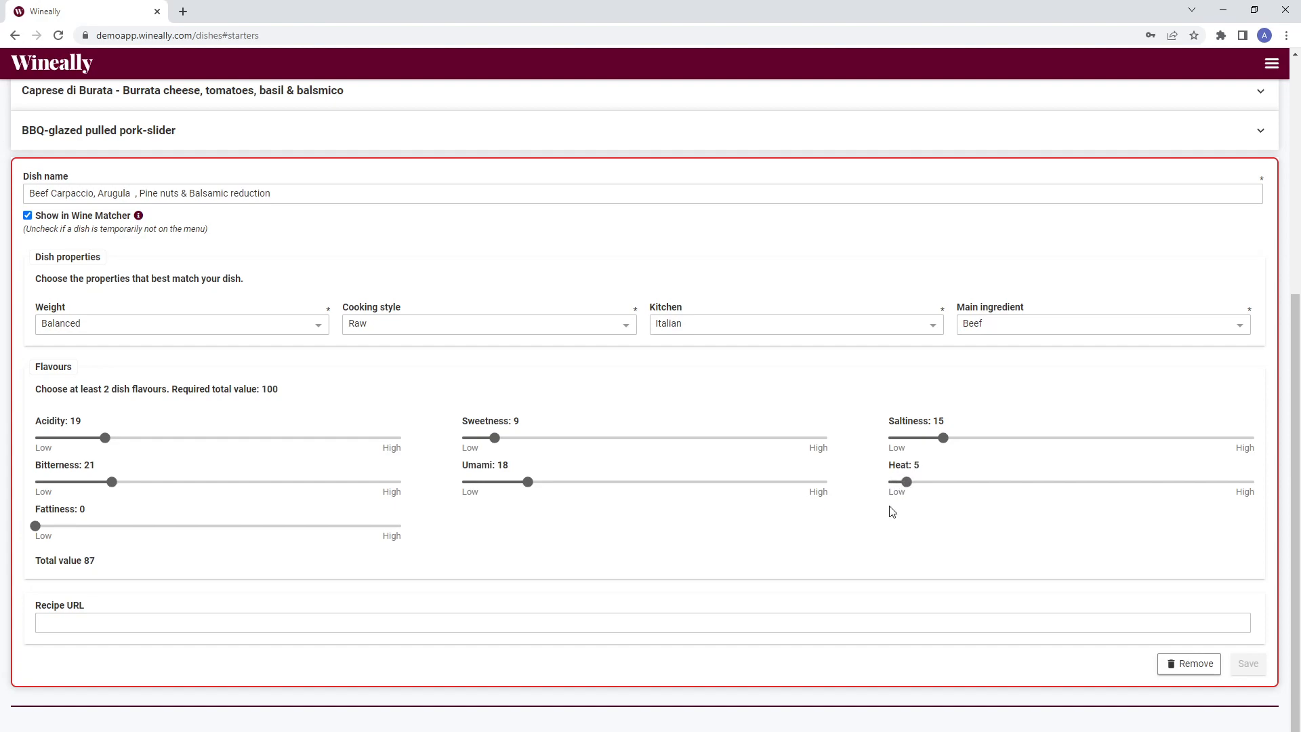
drag(38, 532, 94, 535)
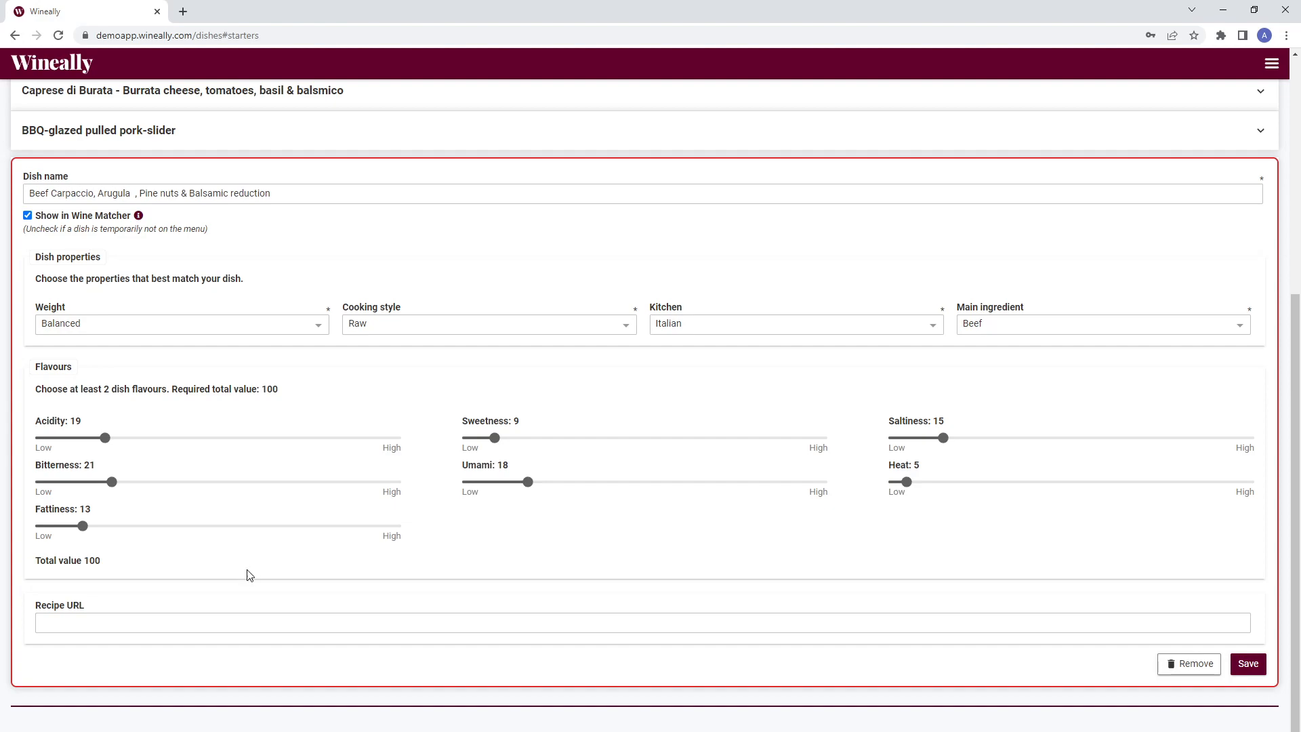
- Save the new Beef Carpaccio dish
click(206, 624)
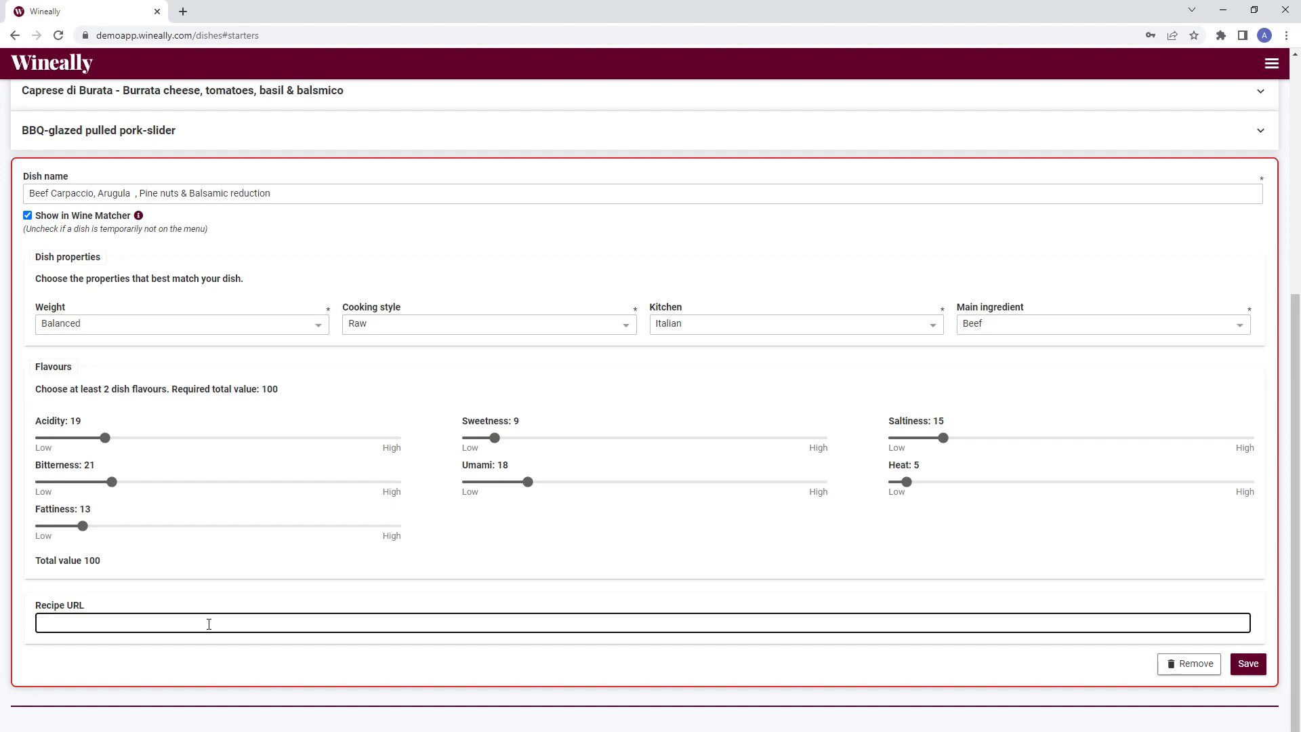
click(1250, 675)
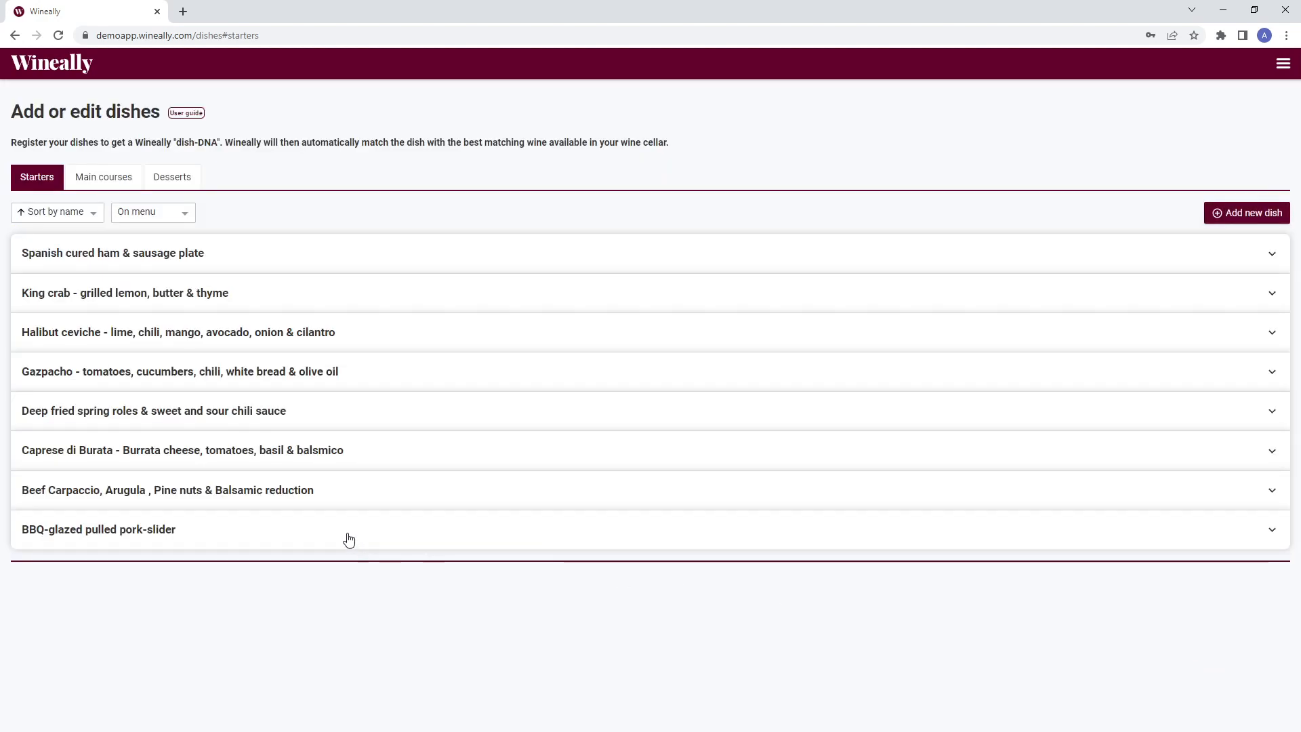
- Reopen the Beef Carpaccio dish, remove the extra spaces after 'Arugula' in its name, and save it
click(278, 490)
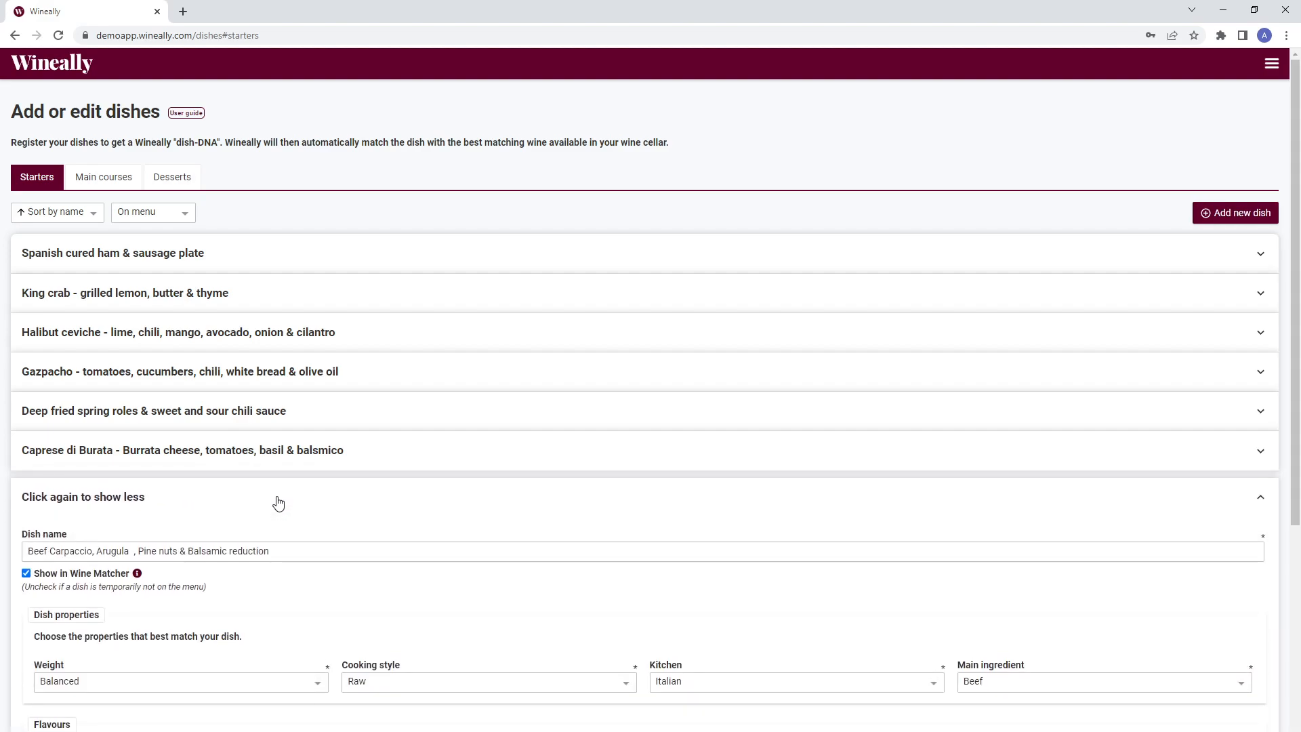
scroll(291, 502, down, 4)
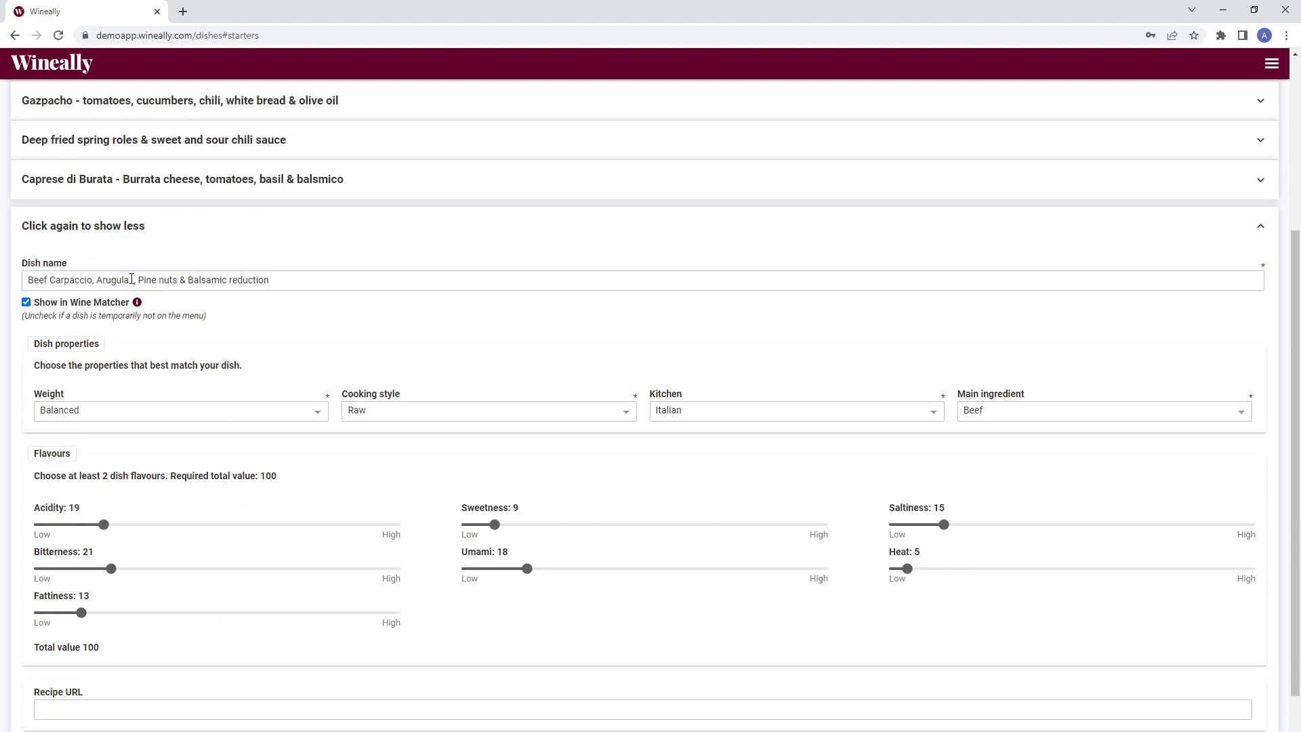
click(132, 280)
key(BackSpace)
key(BackSpace)
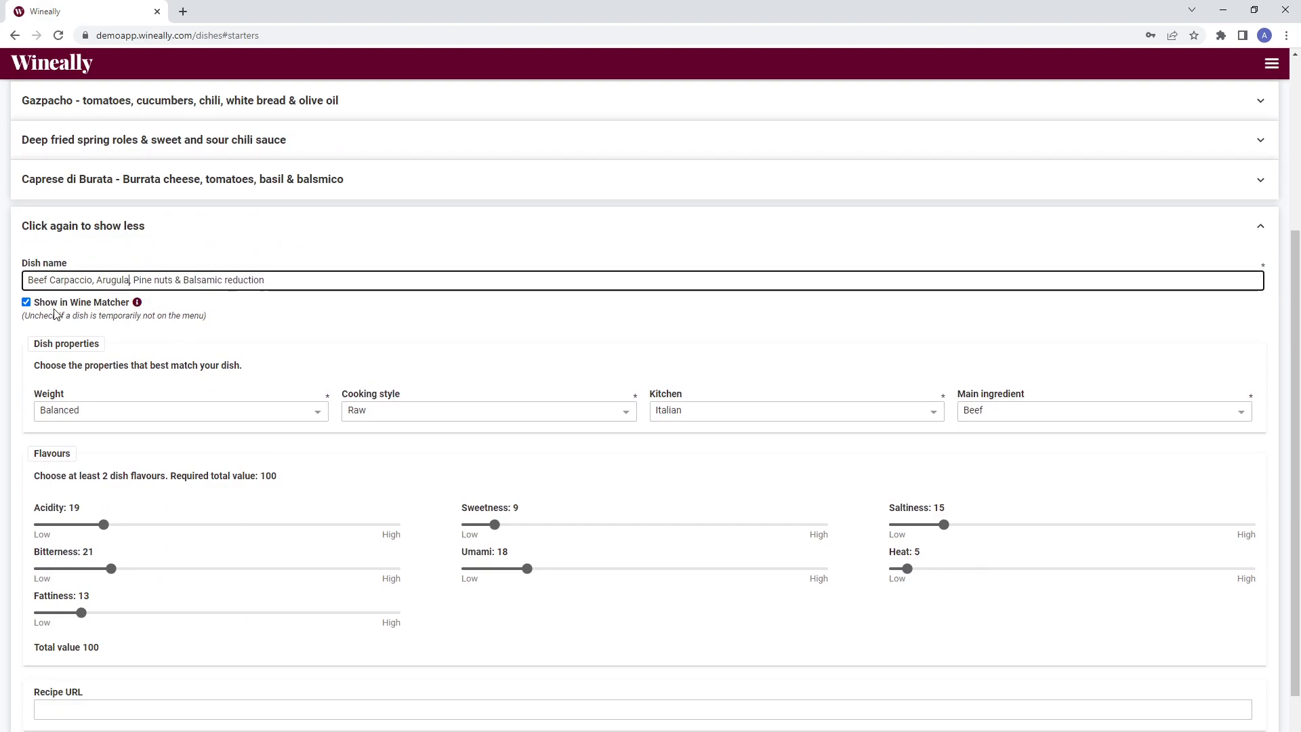
click(42, 306)
click(42, 306)
scroll(479, 413, down, 2)
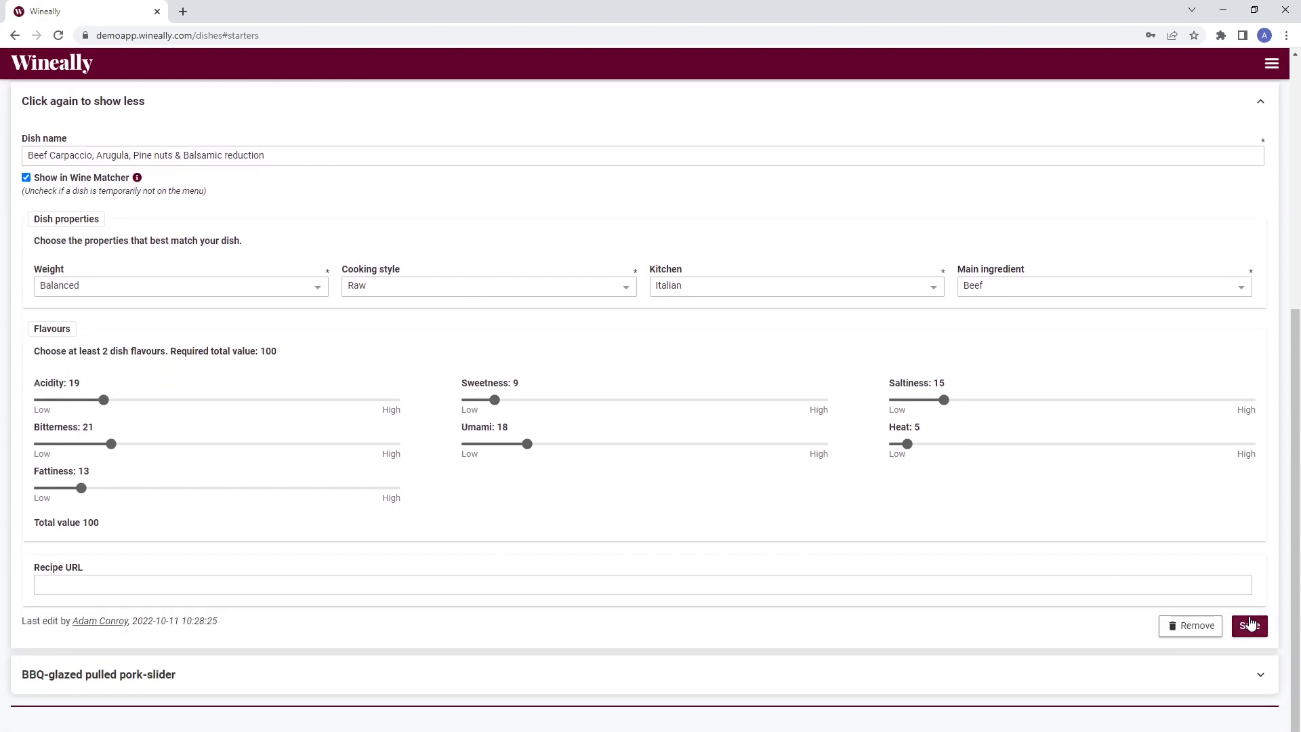
click(1251, 624)
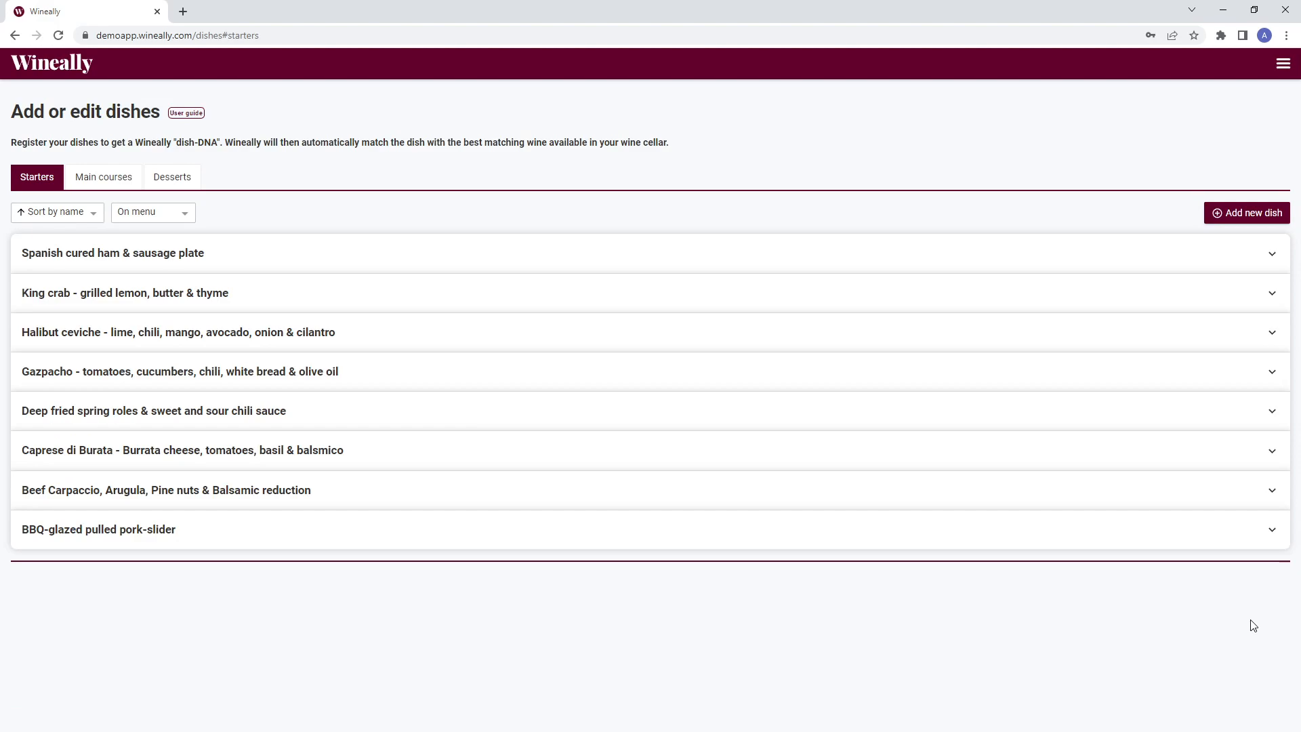
- Reopen the Beef Carpaccio dish's details
click(763, 492)
scroll(1015, 557, down, 6)
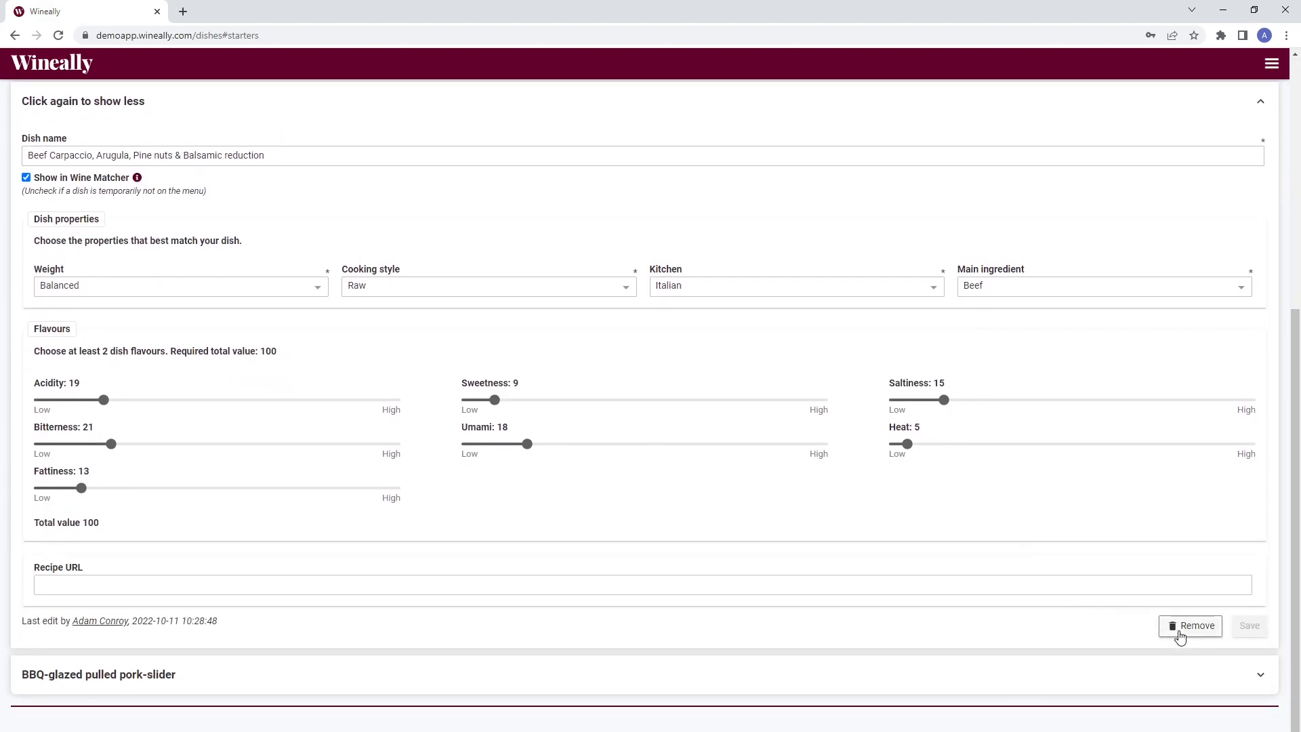